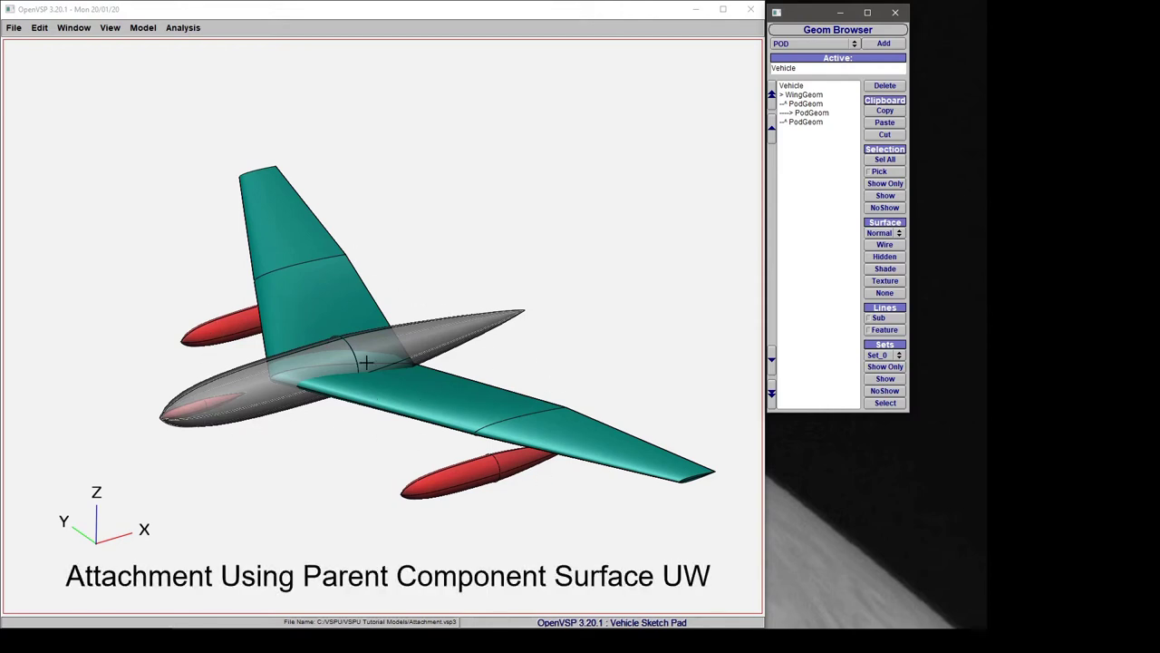
Step: Open the wing pods' XForm settings, which show UW attachment at U 0.5, W 0.5
right_click_drag(365, 362, 716, 135)
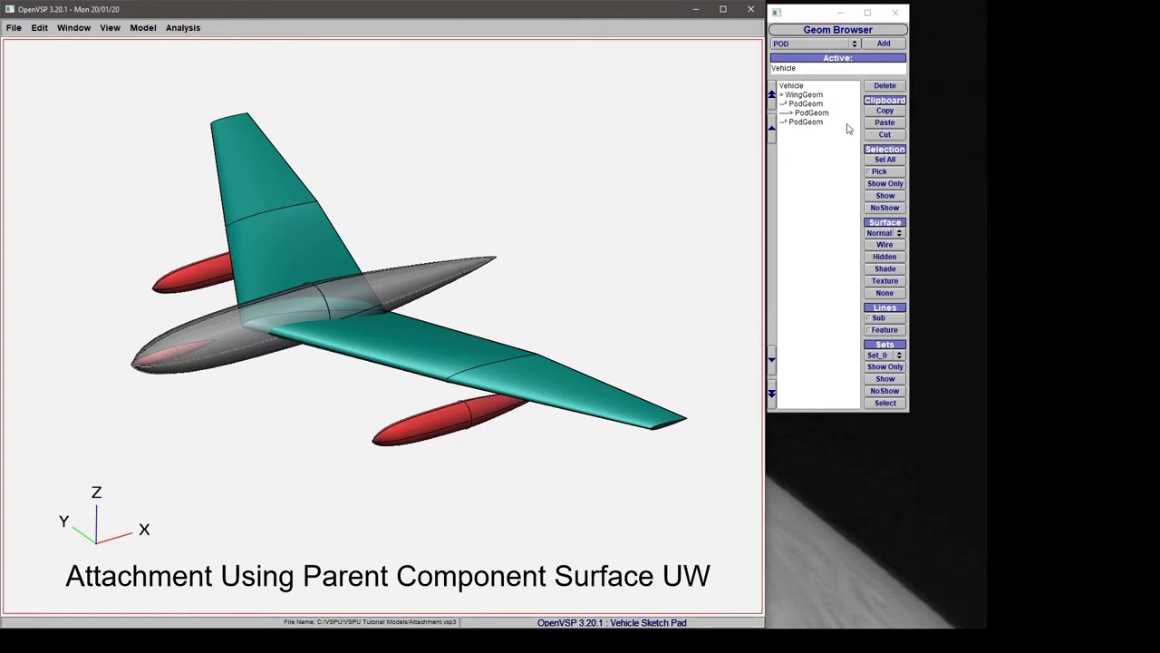
left_click(806, 121)
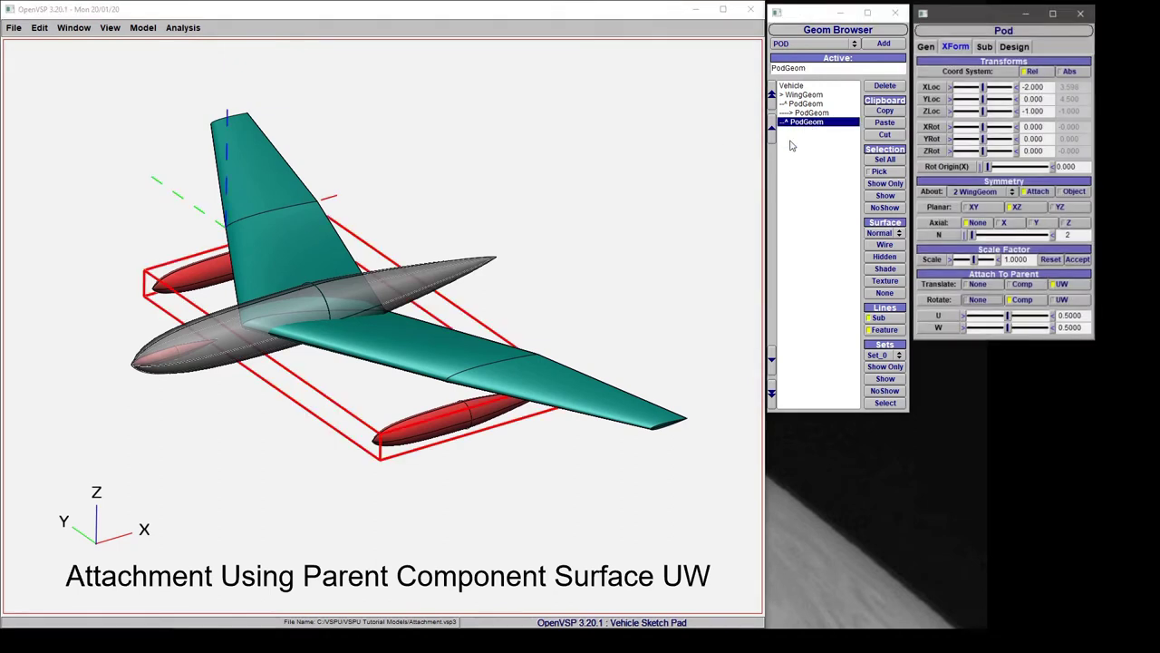
left_click(1024, 285)
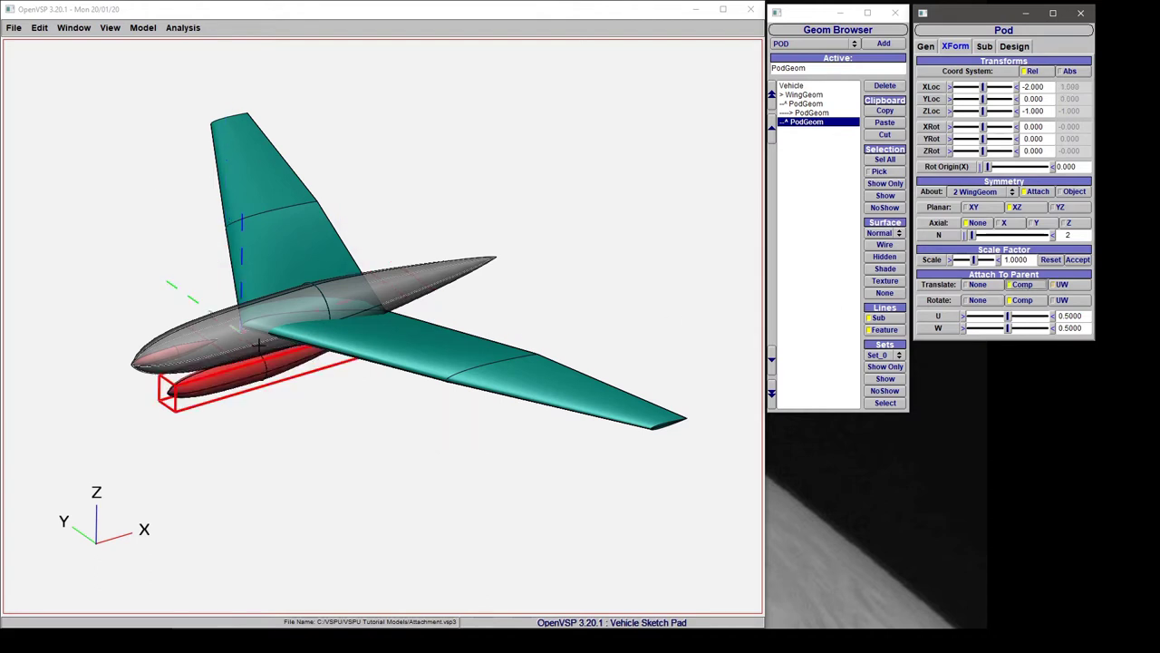
left_click(1063, 285)
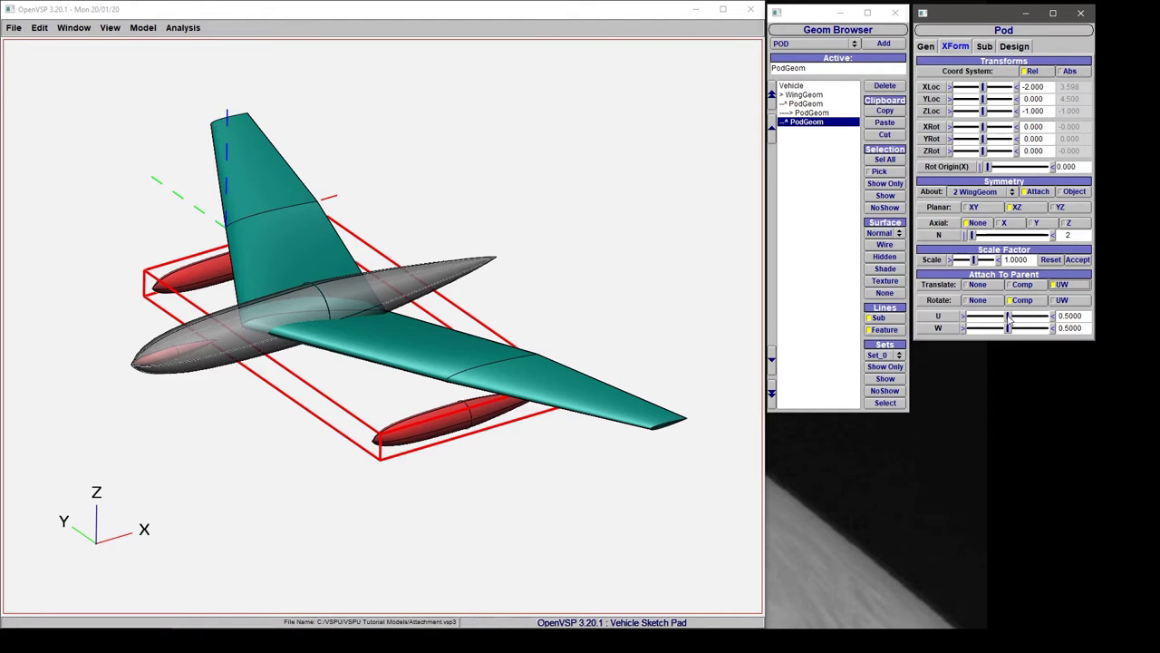
mouse_move(1008, 317)
left_mouse_down()
mouse_move(1041, 315)
mouse_move(959, 326)
mouse_move(1047, 331)
mouse_move(1013, 332)
left_mouse_up()
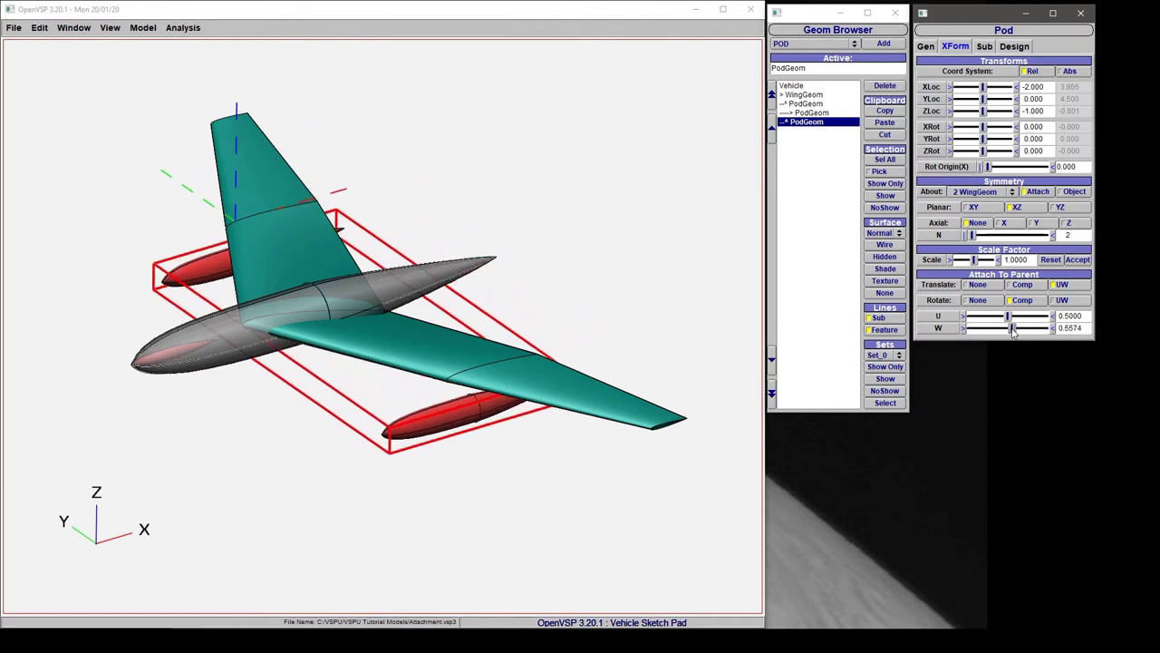
triple_click(1079, 329)
type("0.5")
key("Return")
left_click_drag(469, 339, 446, 390)
scroll(209, 284, "up", 5)
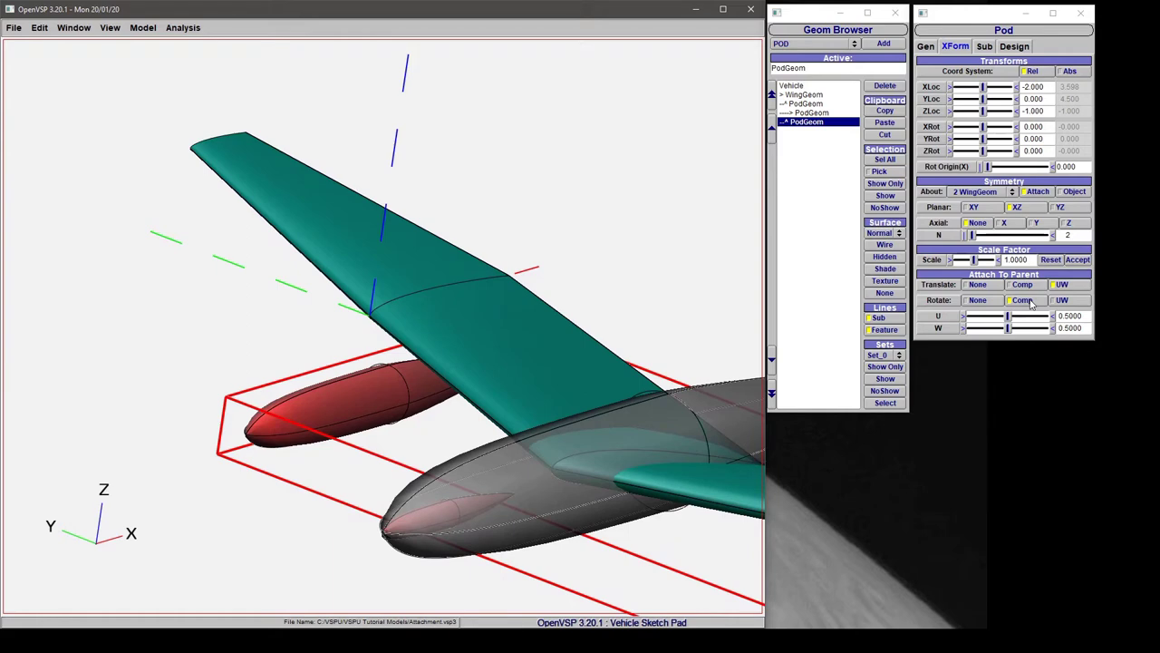
left_click(804, 94)
Step: Orient the aircraft into a head-on front view using F6
left_click_drag(549, 350, 563, 380)
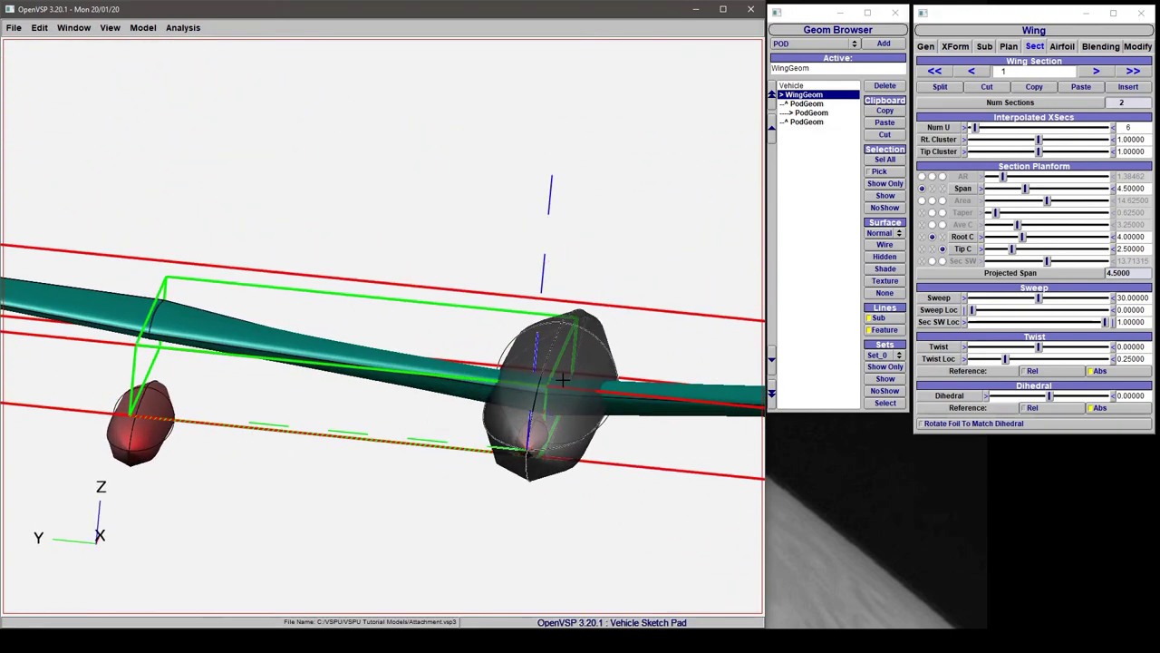
key("F6")
left_click_drag(417, 381, 508, 353)
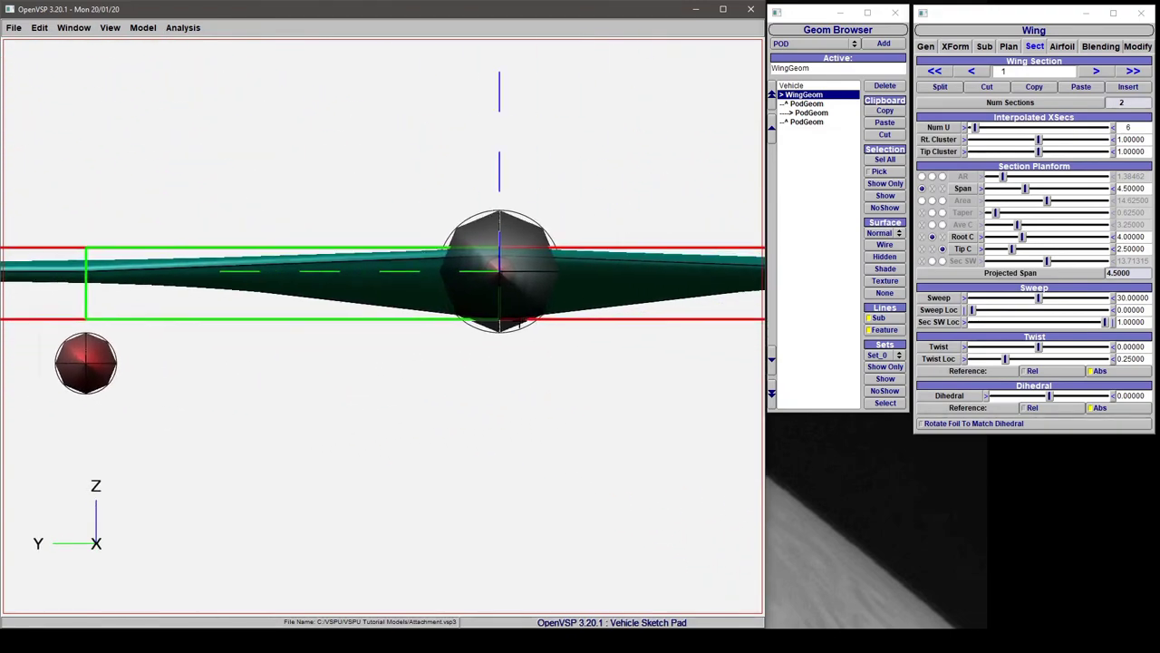
key("F6")
right_click_drag(508, 354, 478, 354)
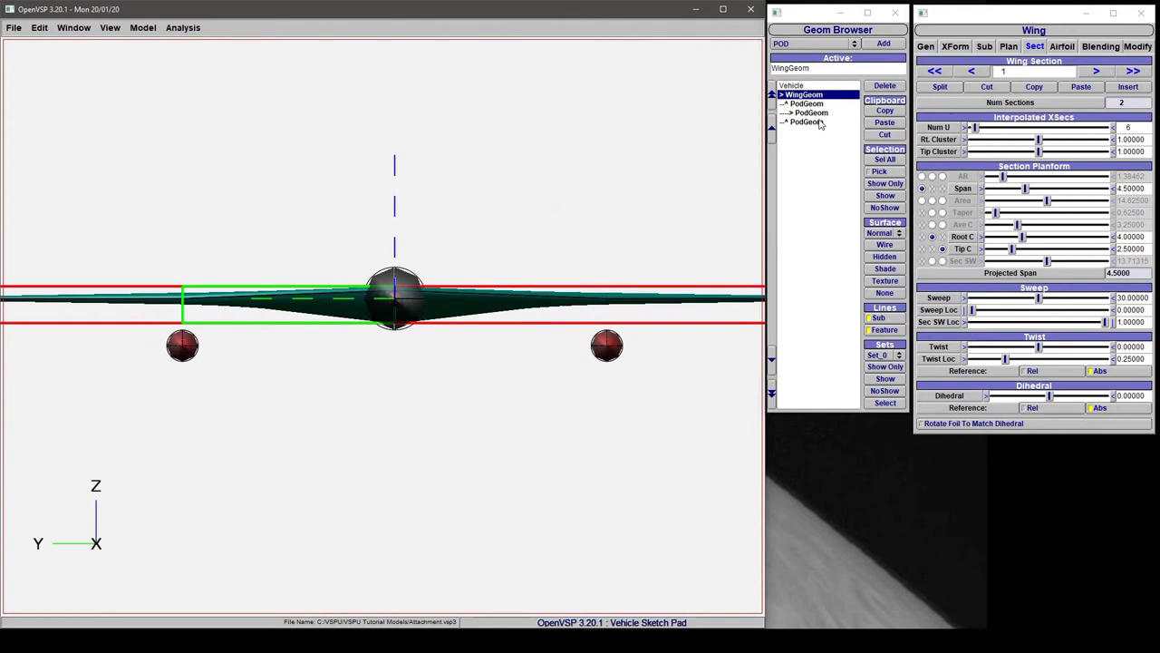
Step: Return to the wing's Sect settings and raise section 1 dihedral toward 7.93
left_click(963, 47)
left_click(1034, 46)
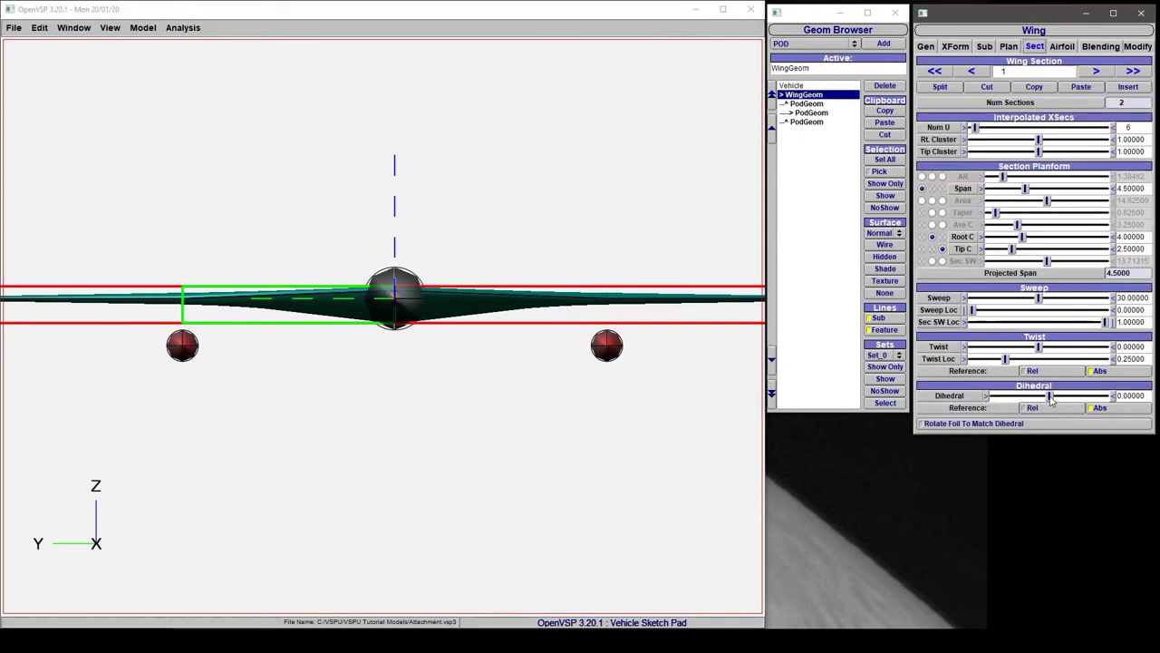
left_click_drag(1051, 396, 1095, 358)
Step: Orbit to a perspective view and increase section 1 twist to 2.18182
left_click_drag(743, 335, 437, 319)
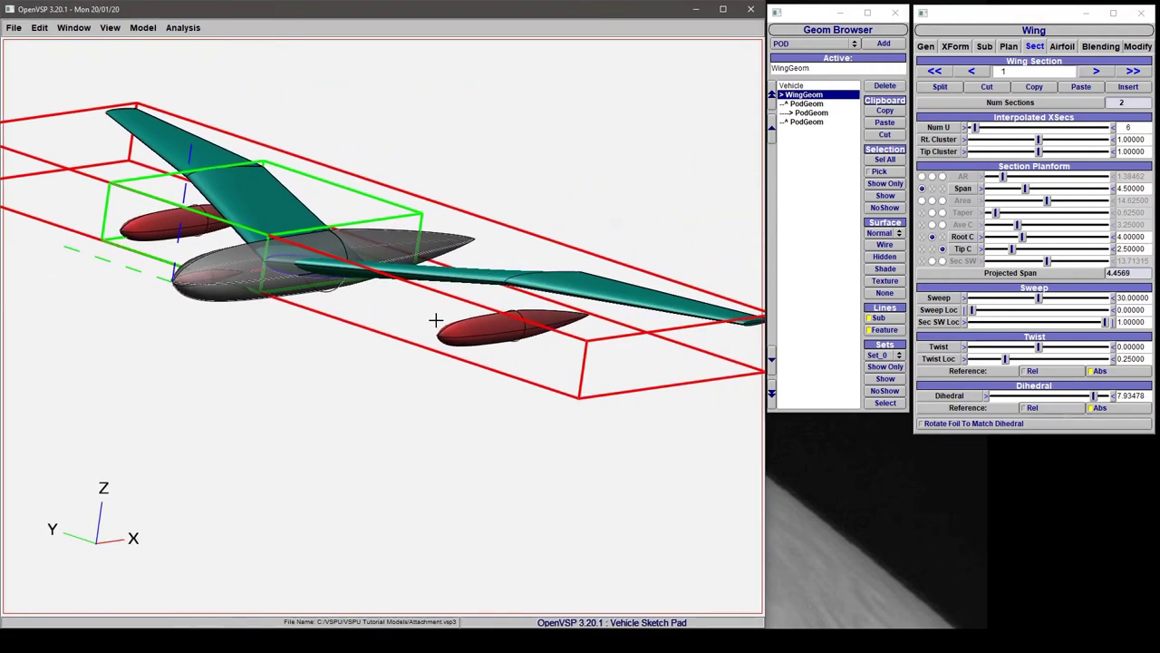
mouse_move(1041, 349)
left_mouse_down()
mouse_move(1082, 349)
mouse_move(1054, 347)
left_mouse_up()
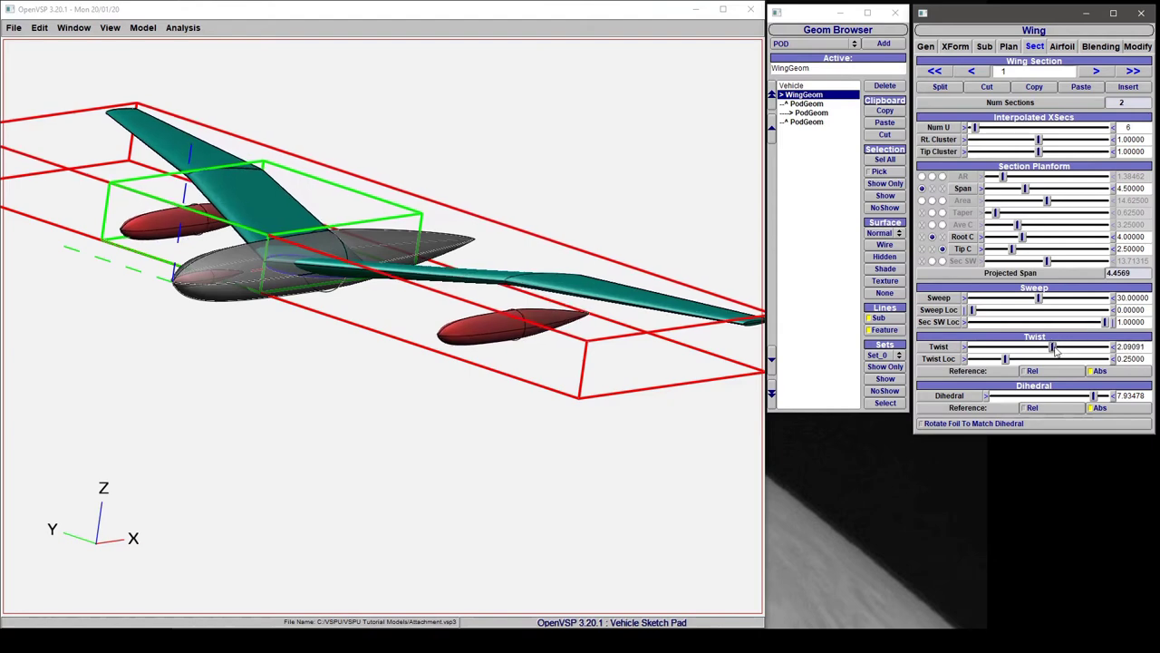
left_click_drag(1099, 345, 1059, 348)
Step: Attach the fuselage nose pod's translation and rotation to its parent by UW
left_click(810, 113)
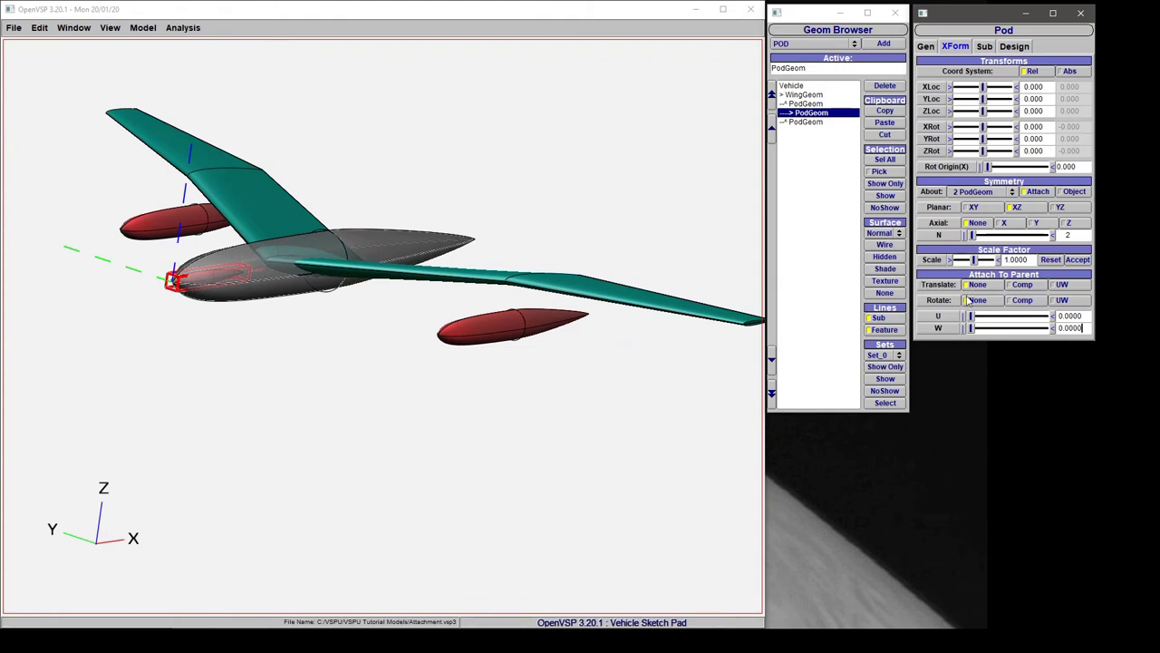
left_click(1066, 284)
left_click(1067, 301)
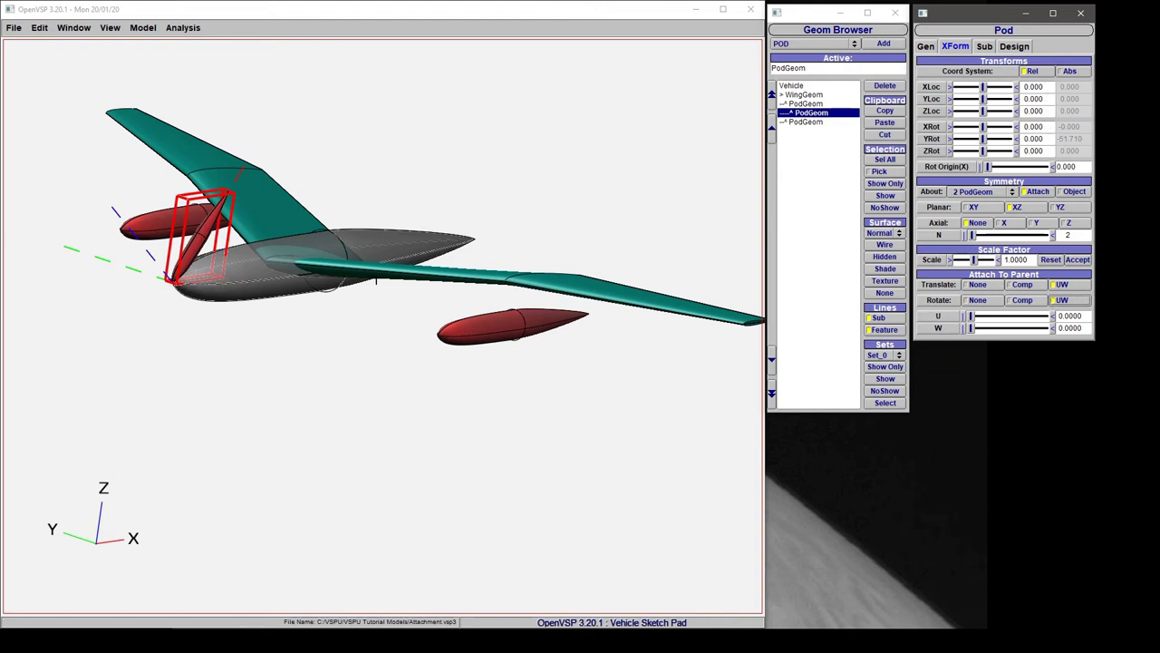
scroll(196, 305, "up", 5)
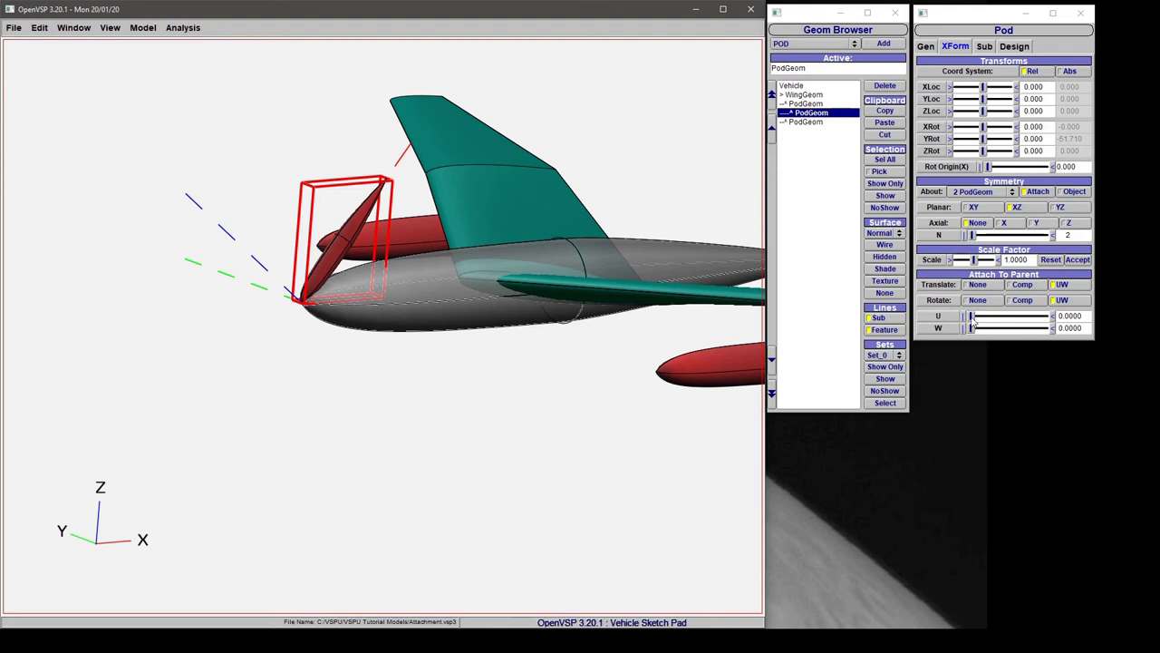
mouse_move(973, 332)
left_mouse_down()
mouse_move(1014, 328)
mouse_move(967, 328)
mouse_move(975, 317)
mouse_move(1024, 317)
mouse_move(971, 319)
left_mouse_up()
left_click_drag(426, 326, 328, 359)
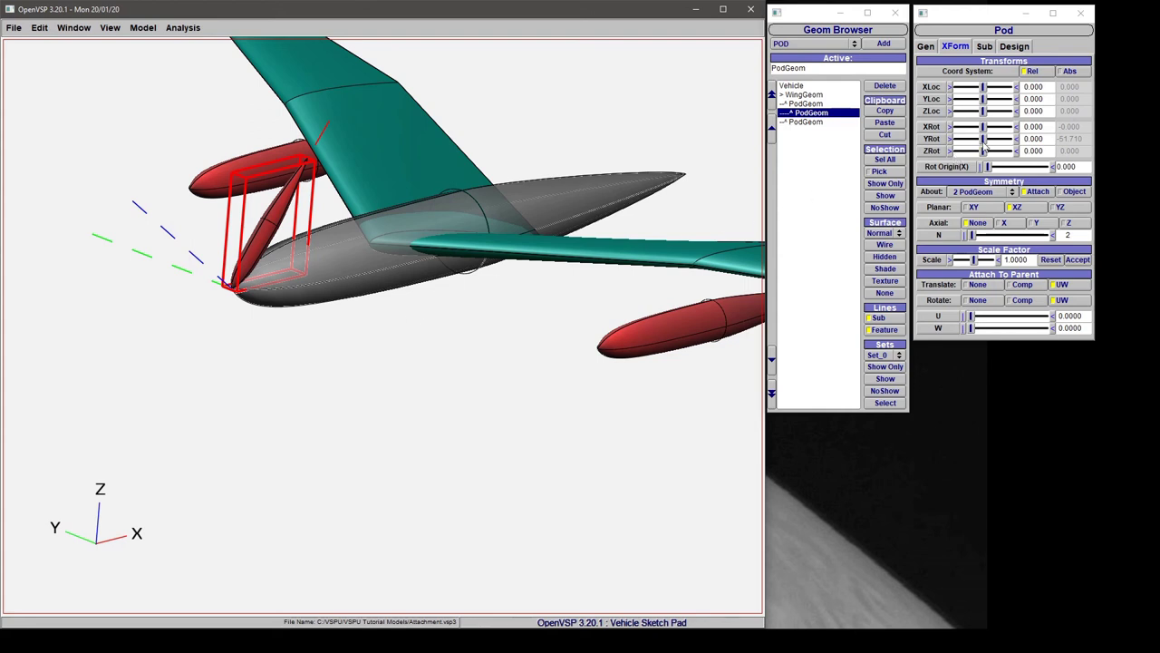
left_click_drag(984, 139, 913, 145)
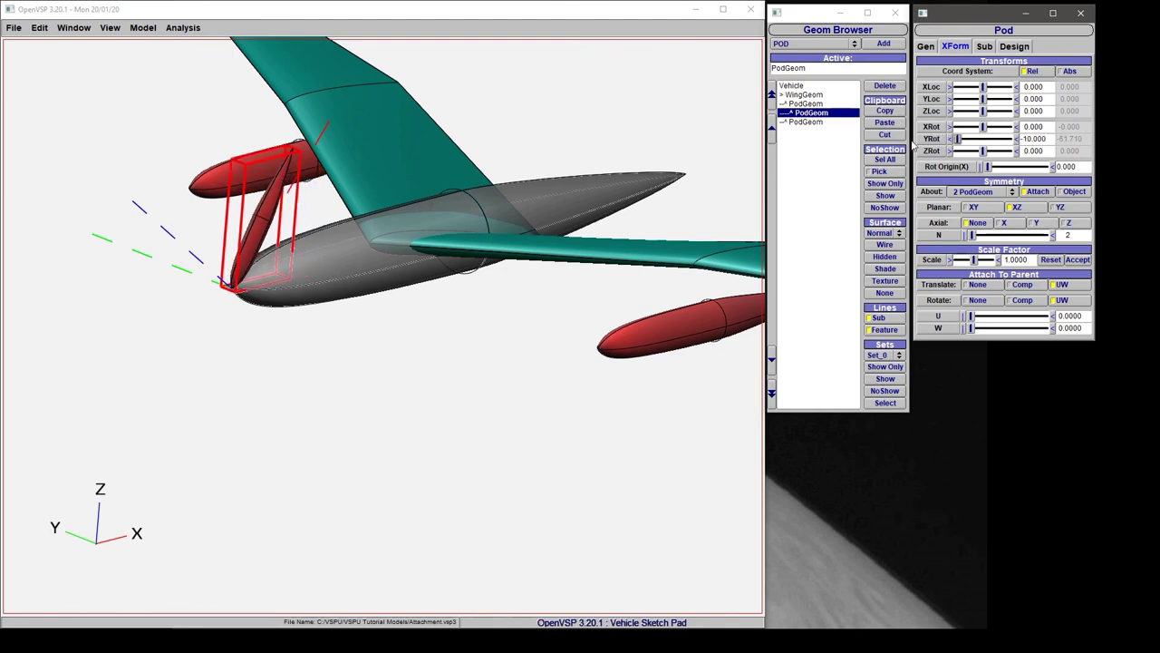
Step: Set the fuselage pod's YRot to -90 and slide it to U 0.3033
left_click_drag(1055, 139, 939, 140)
key("BackSpace")
type("-90")
key("Return")
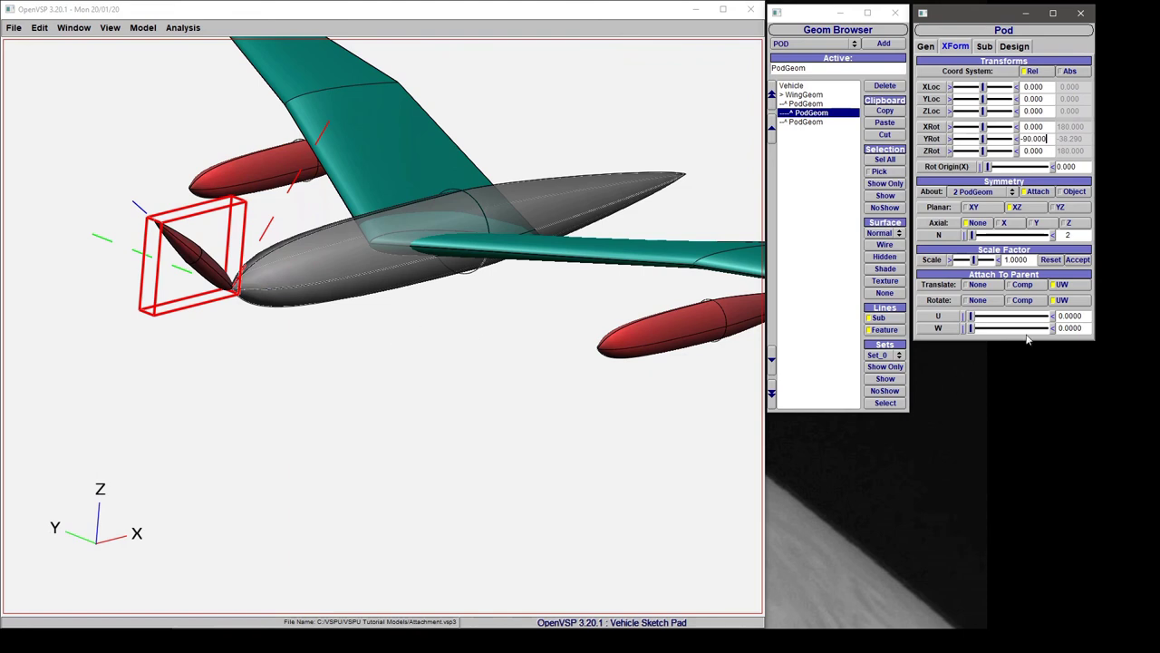
left_click_drag(970, 315, 985, 318)
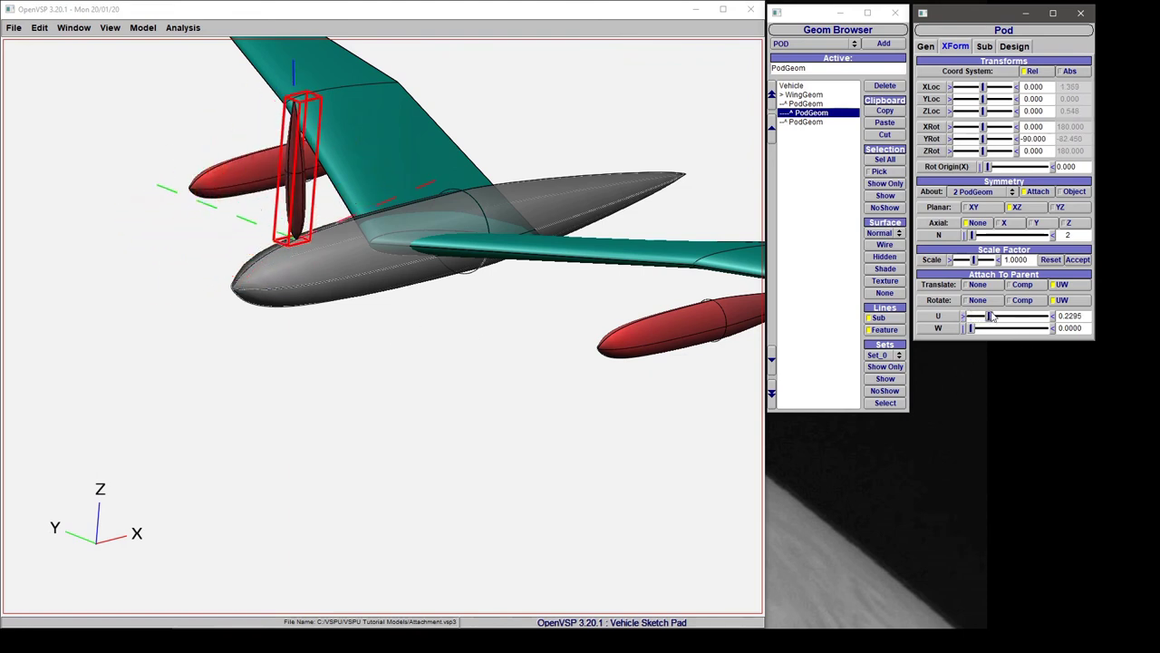
mouse_move(992, 316)
left_mouse_down()
mouse_move(1042, 313)
mouse_move(958, 313)
mouse_move(990, 334)
mouse_move(977, 316)
mouse_move(1000, 317)
mouse_move(968, 331)
mouse_move(1004, 334)
mouse_move(975, 335)
mouse_move(994, 317)
left_mouse_up()
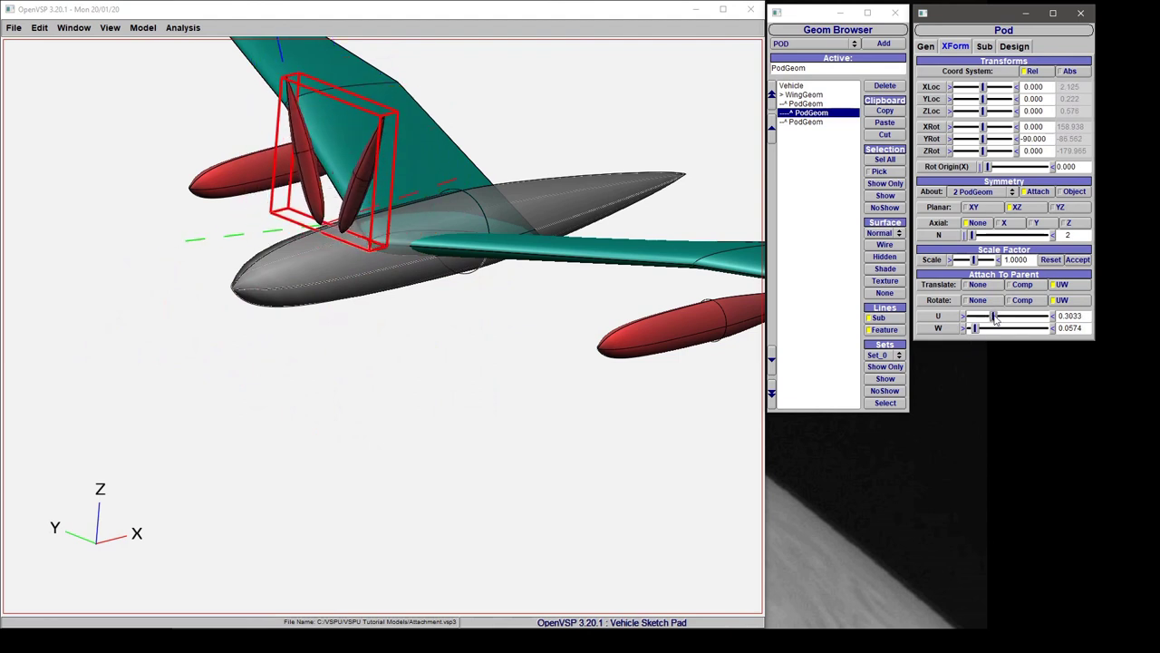